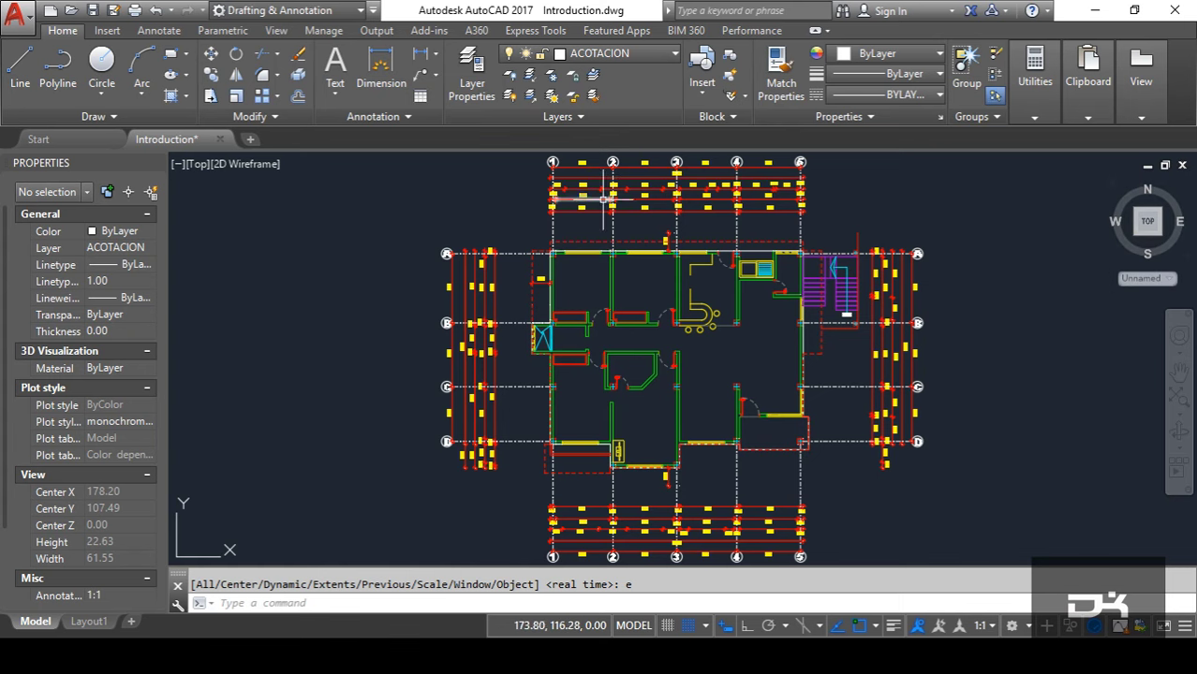
Step: Zoom in on the floor plan's top dimension strings to read their values
scroll(600, 234, up, 5)
scroll(573, 303, down, 1)
scroll(573, 303, down, 5)
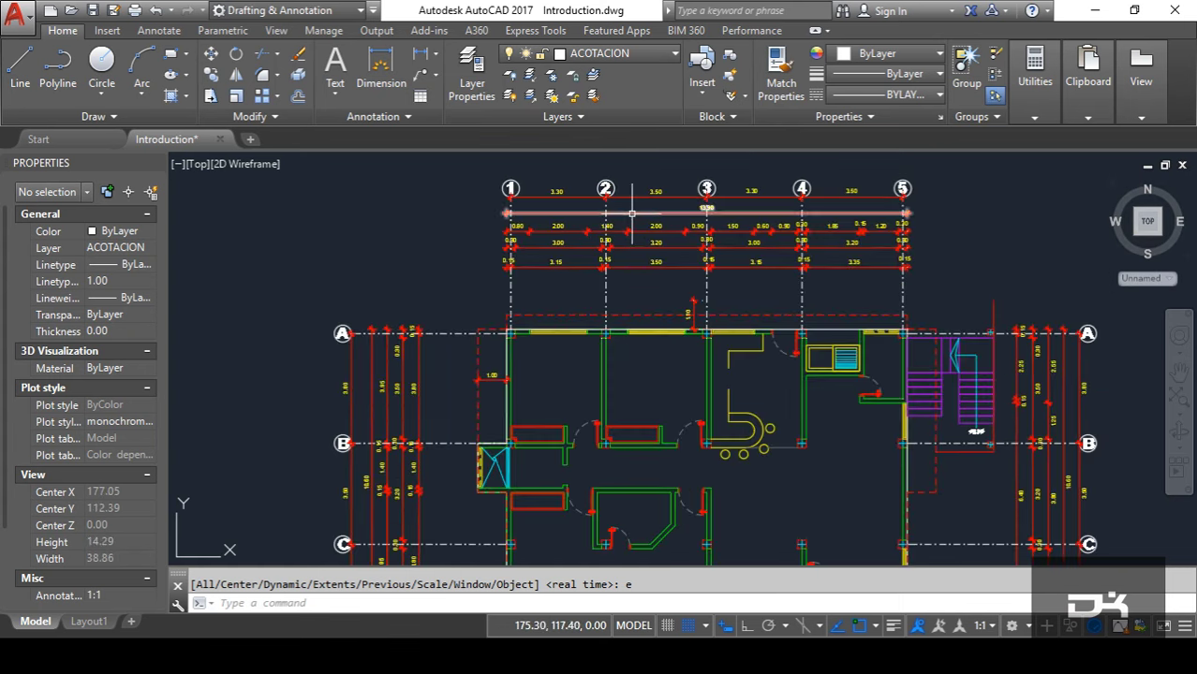
scroll(627, 227, up, 4)
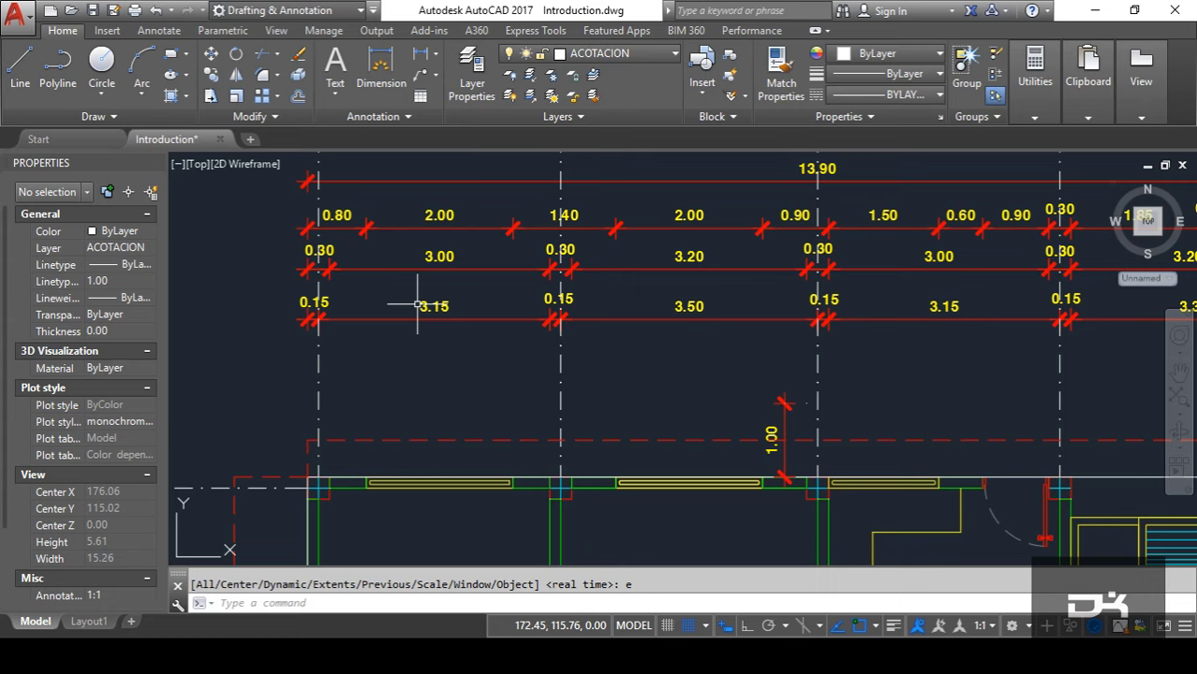
Step: Bring up the Drawing Units dialog with the UN command
scroll(418, 306, up, 2)
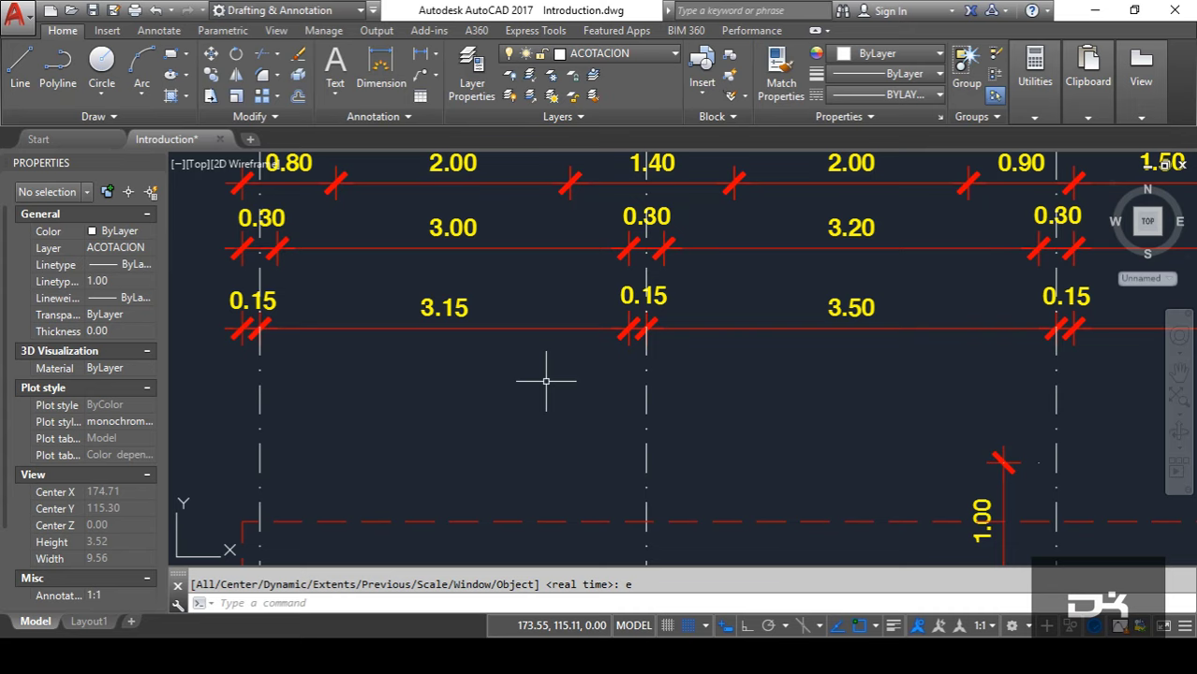
text(UN)
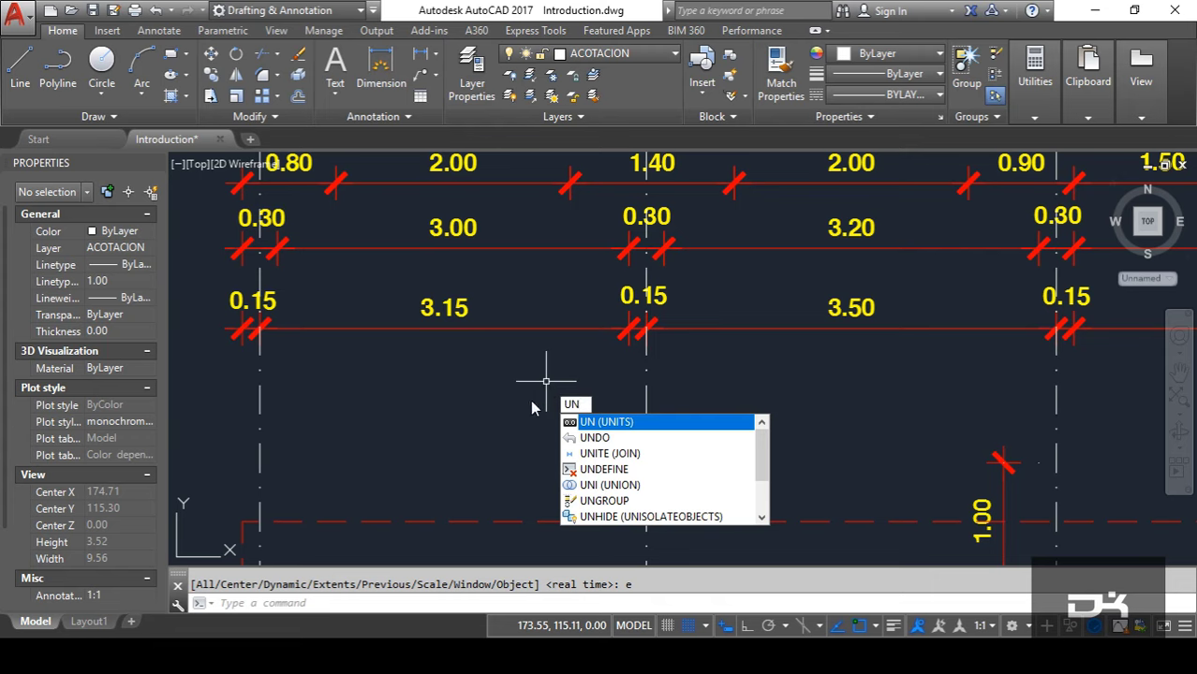
key(Return)
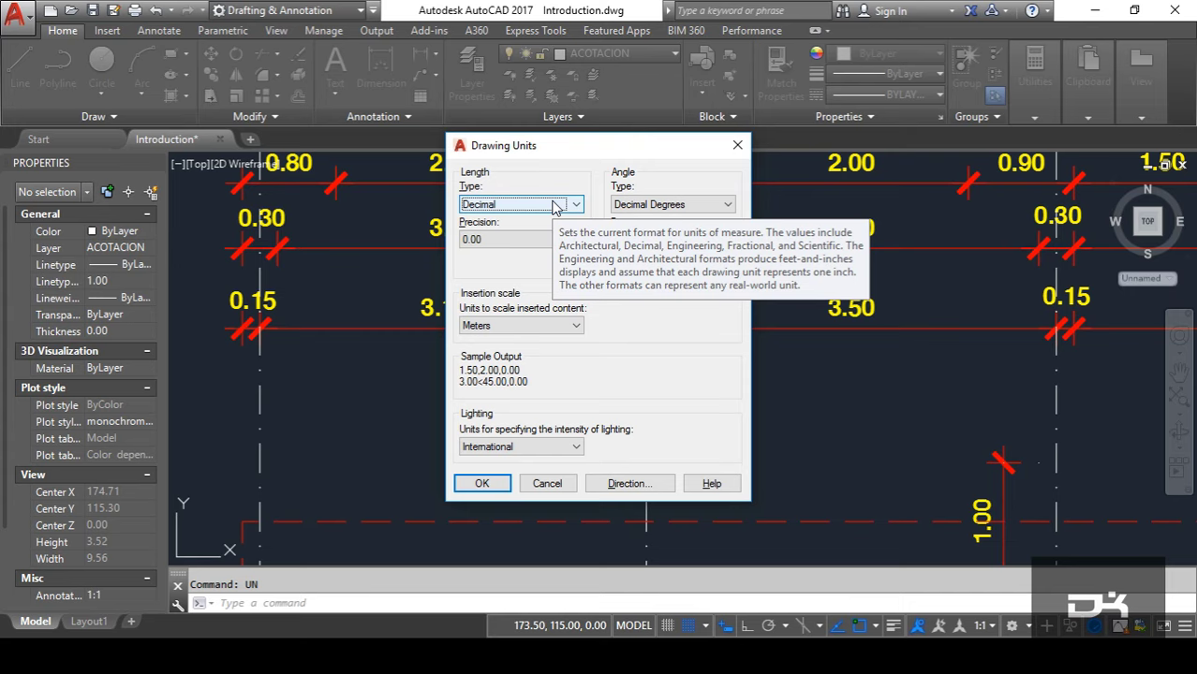
Step: Change the length type to Architectural, giving 0'-0 1/4" precision
click(554, 205)
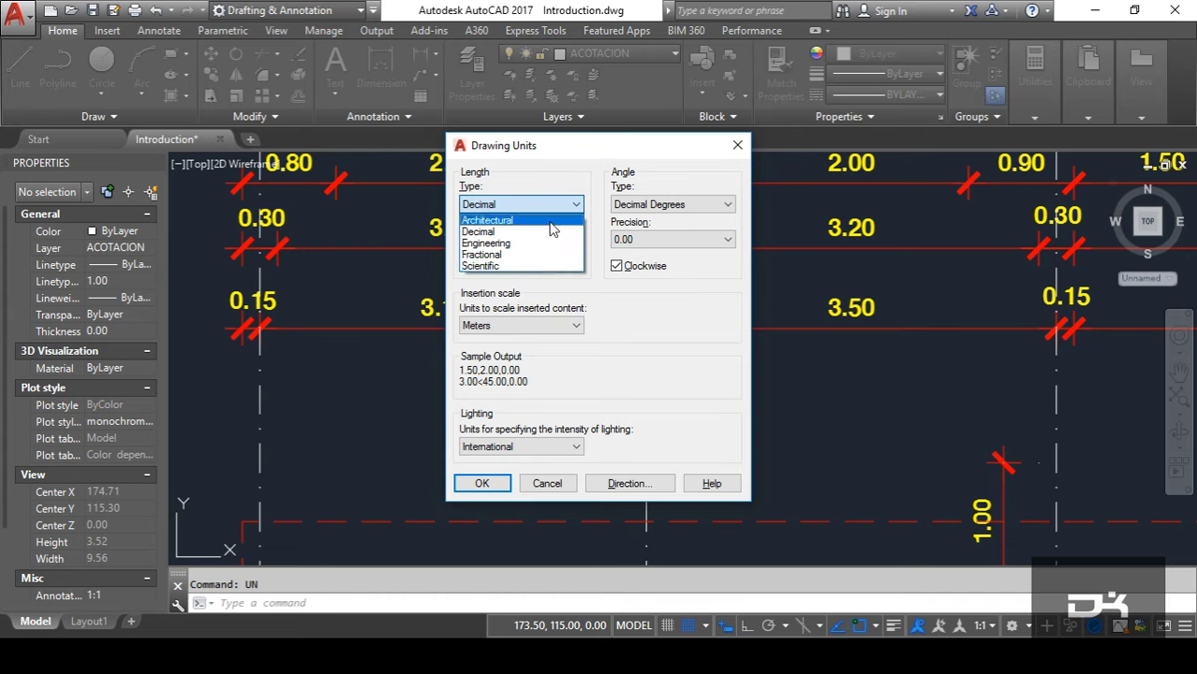
click(538, 221)
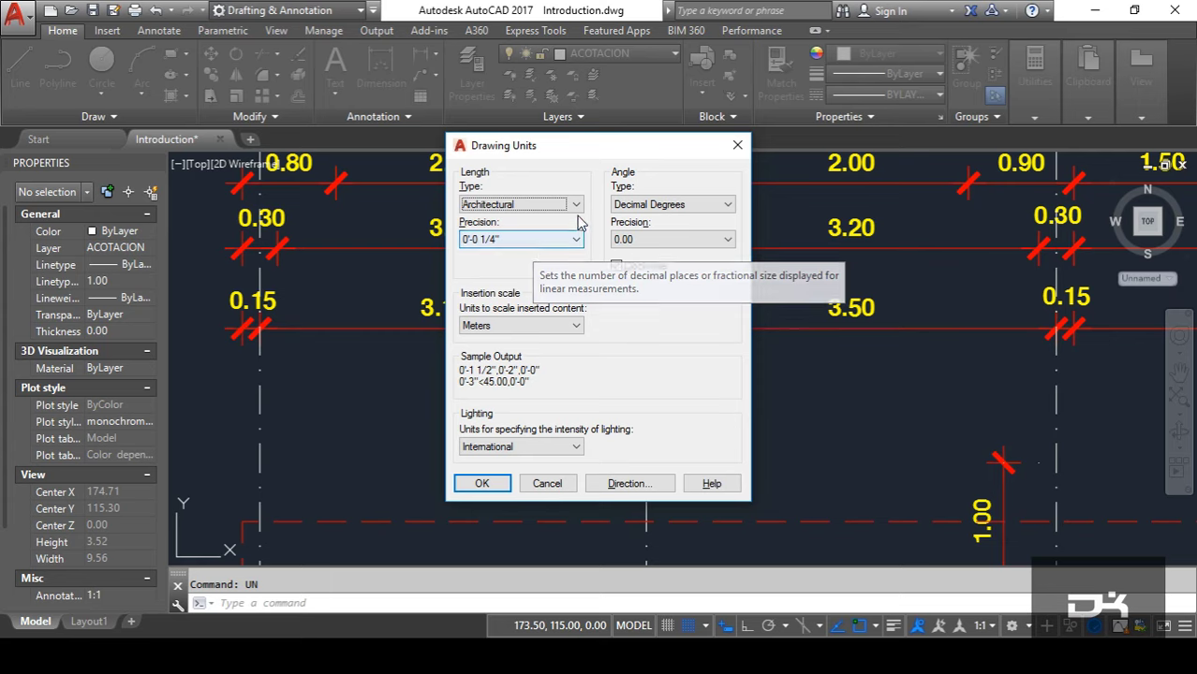
Step: Cycle the length type through Decimal and Engineering, settling on Fractional at 0 1/4 precision
click(575, 205)
click(570, 232)
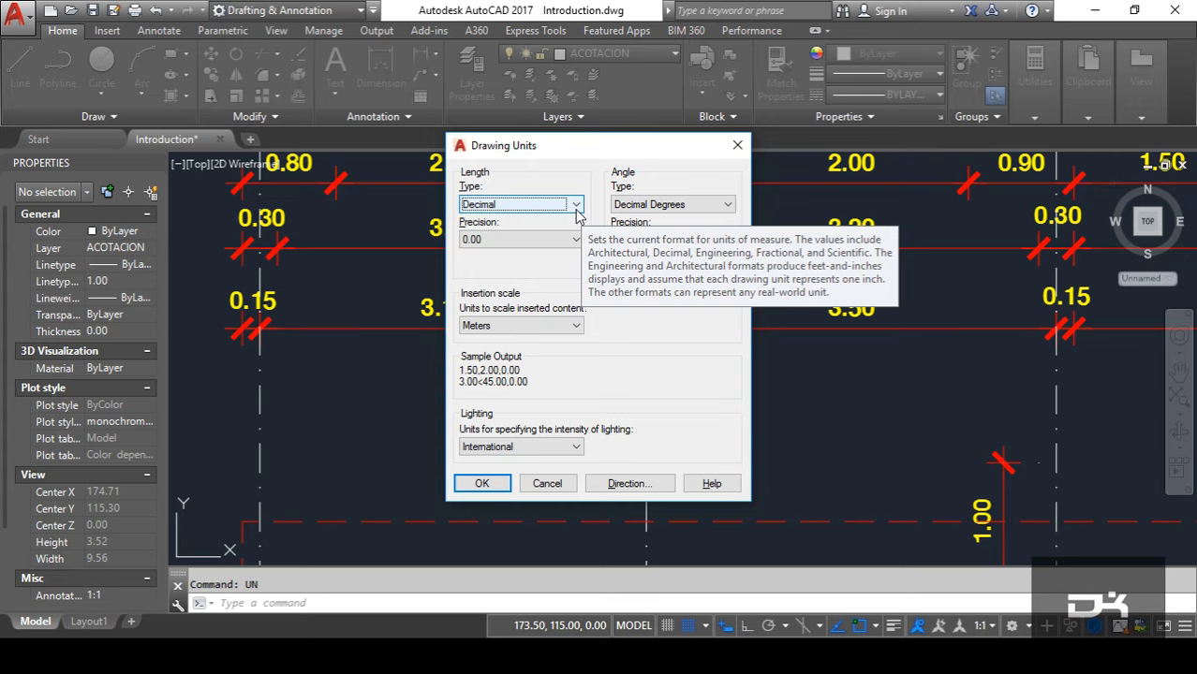
click(576, 206)
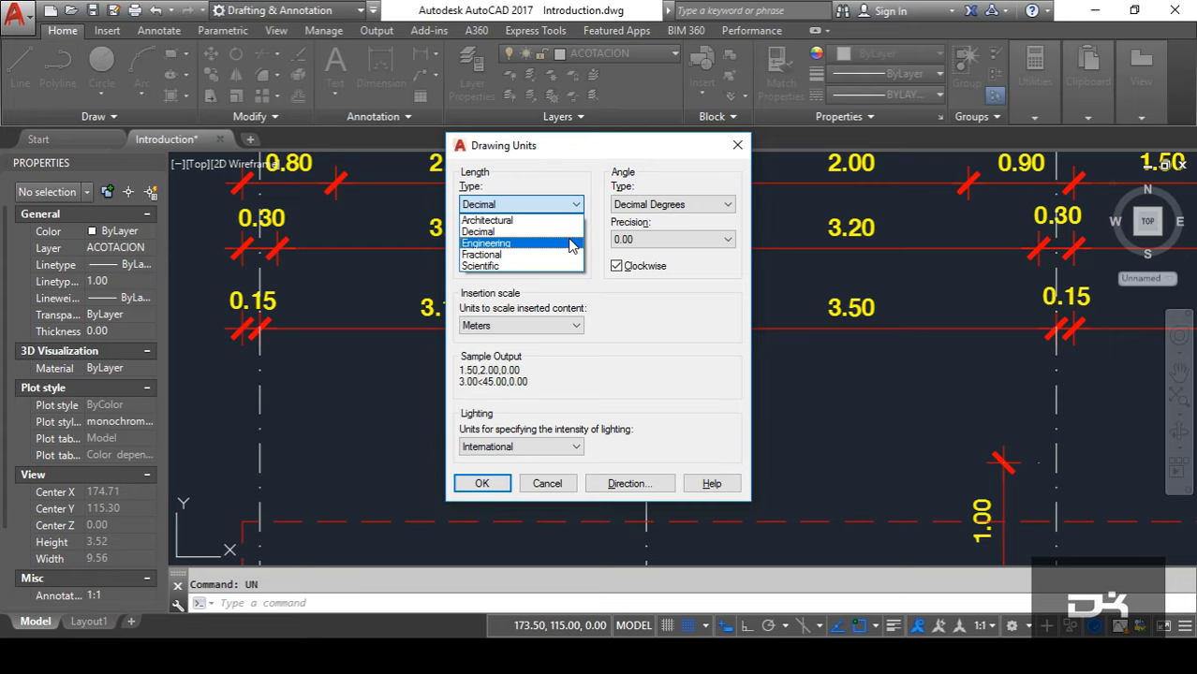
click(571, 246)
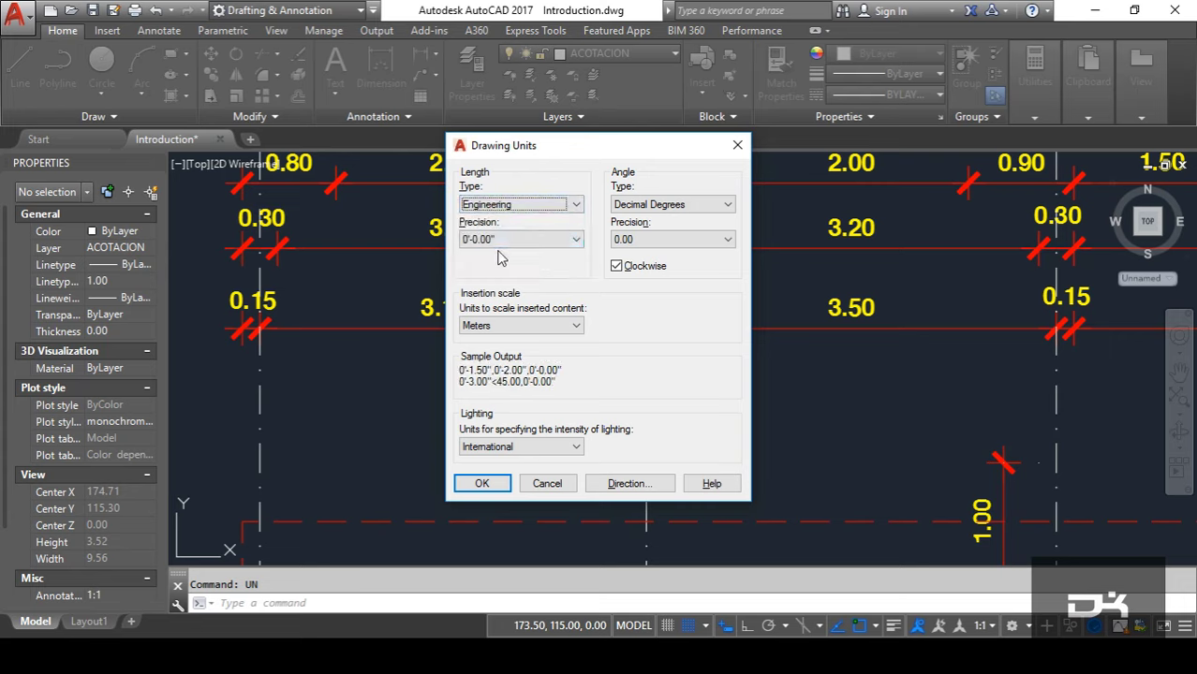
click(575, 205)
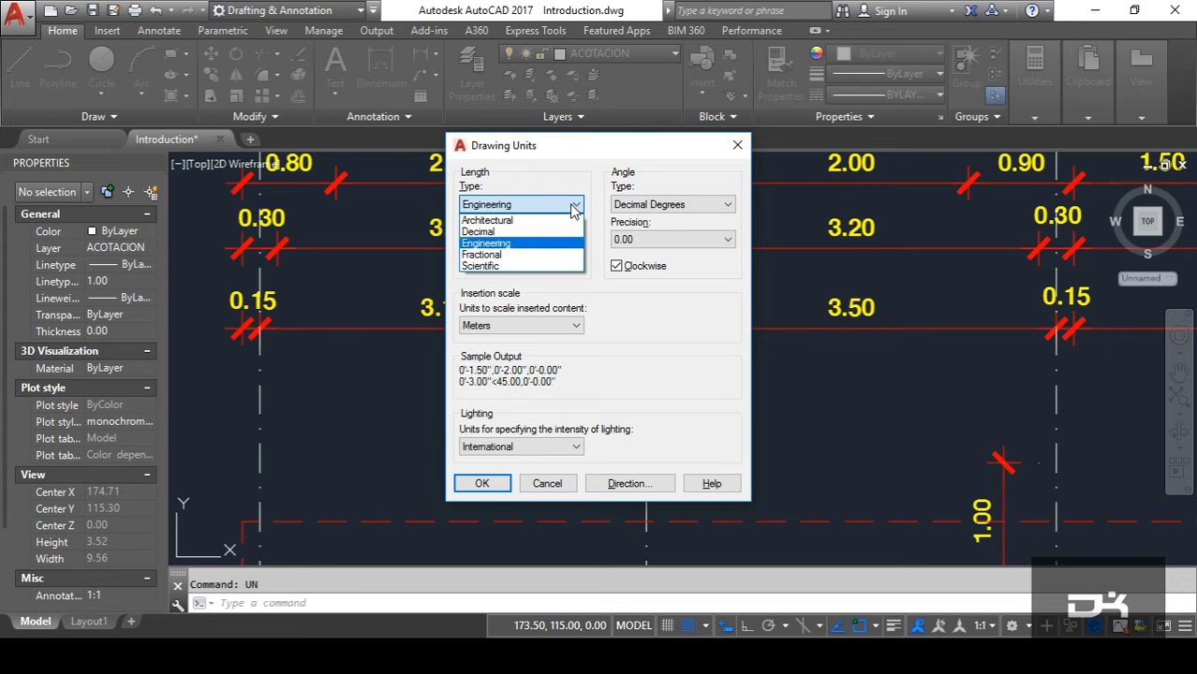
click(546, 255)
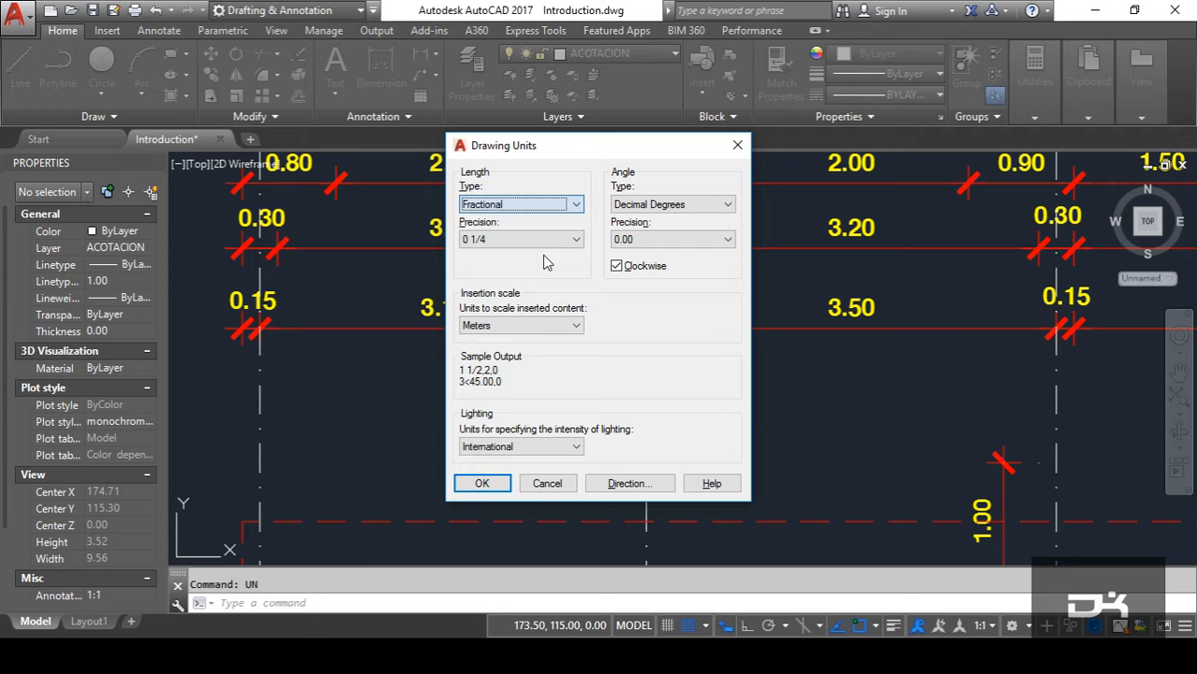
click(576, 205)
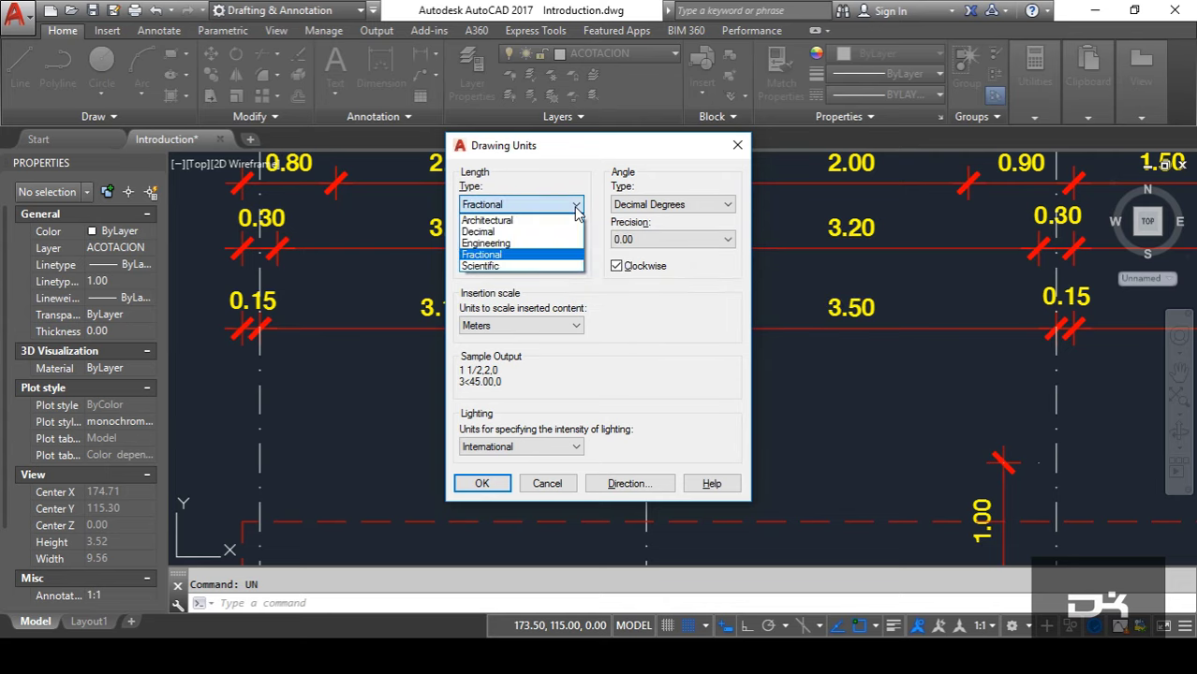
Step: Try Scientific and Architectural length types, then return to Decimal at 0.00 precision
click(540, 272)
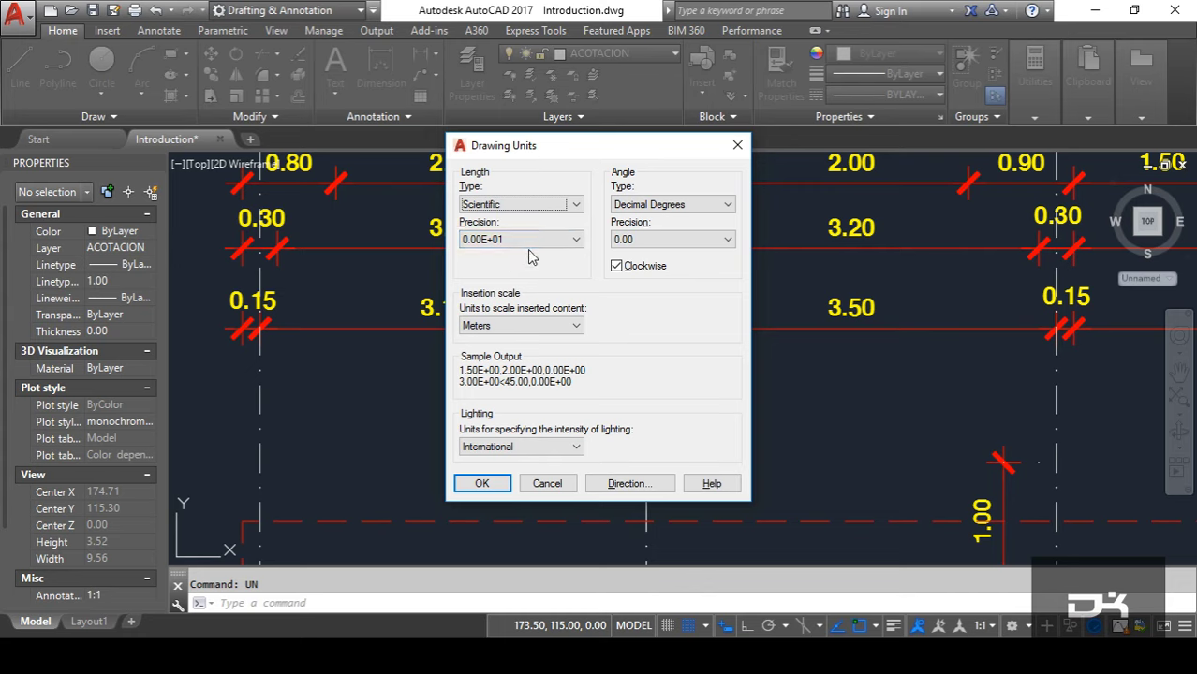
click(575, 206)
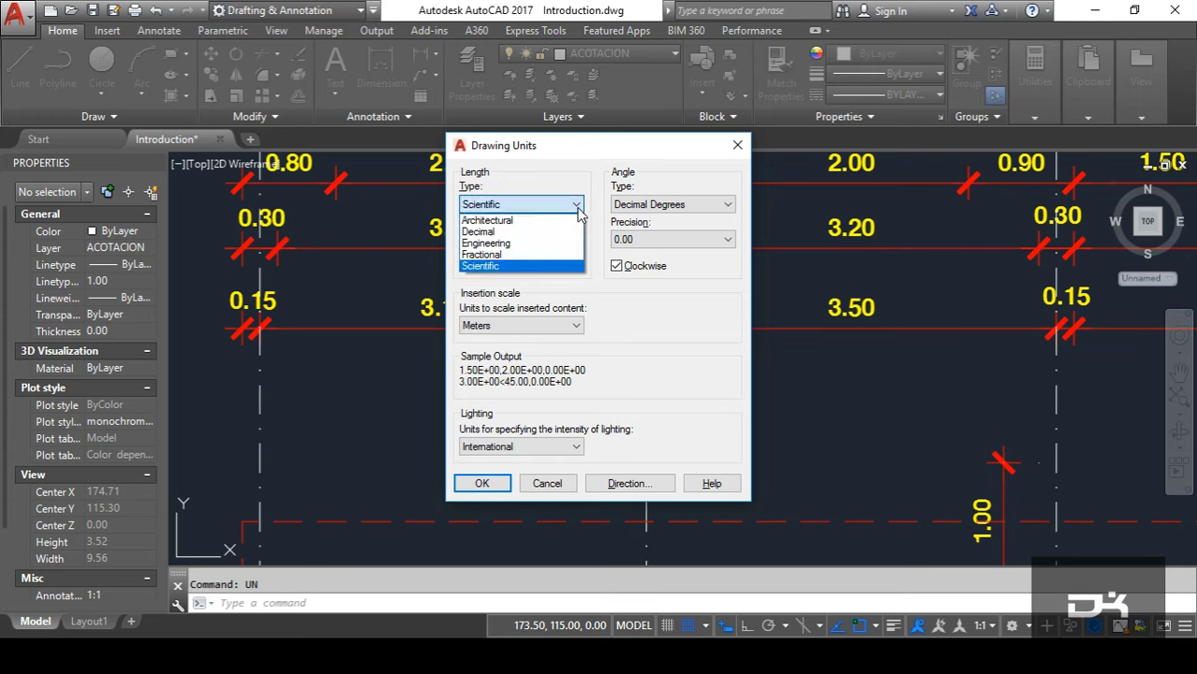
click(528, 220)
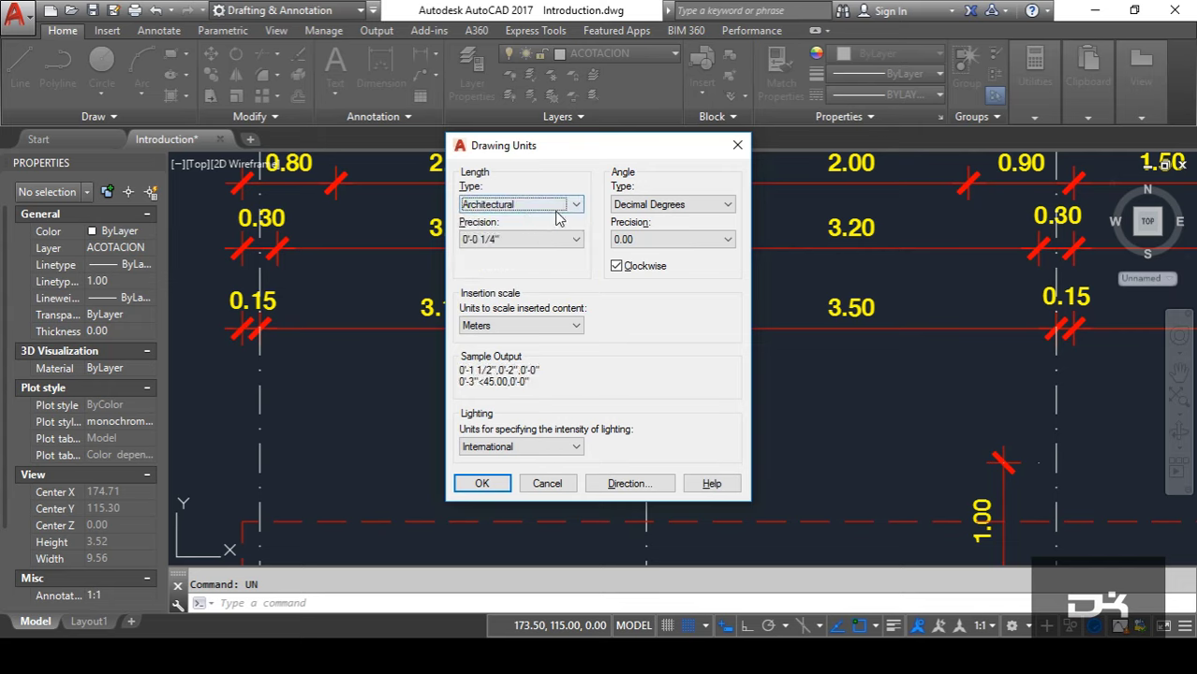
click(548, 204)
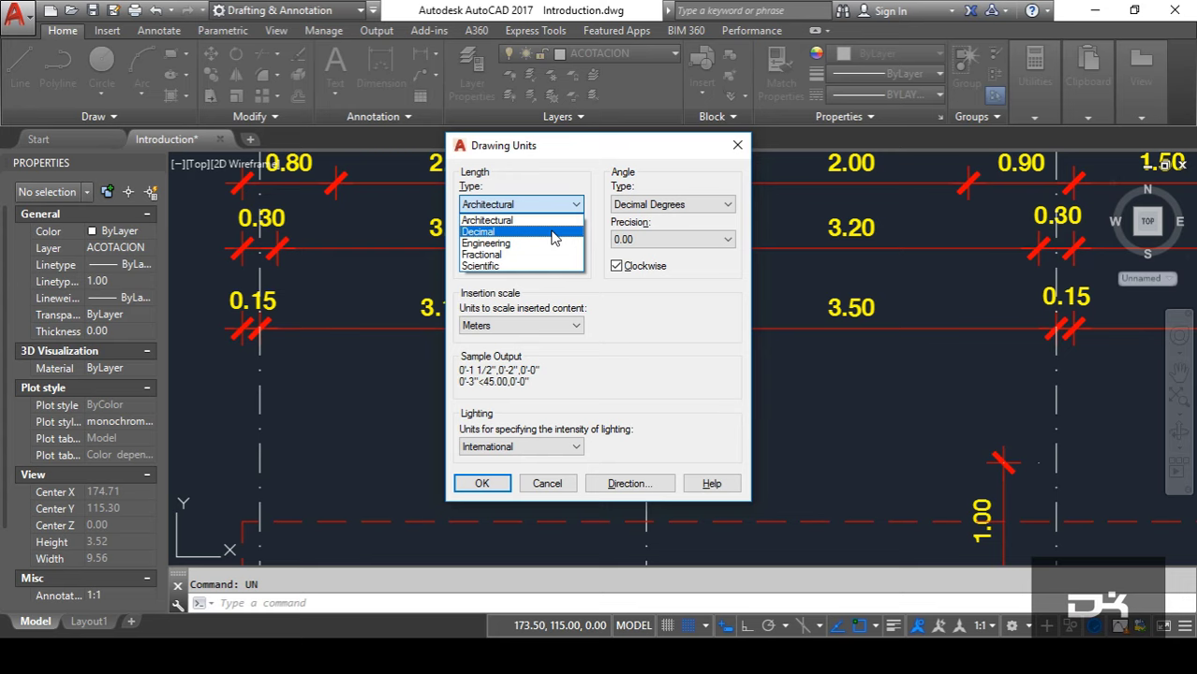
click(551, 232)
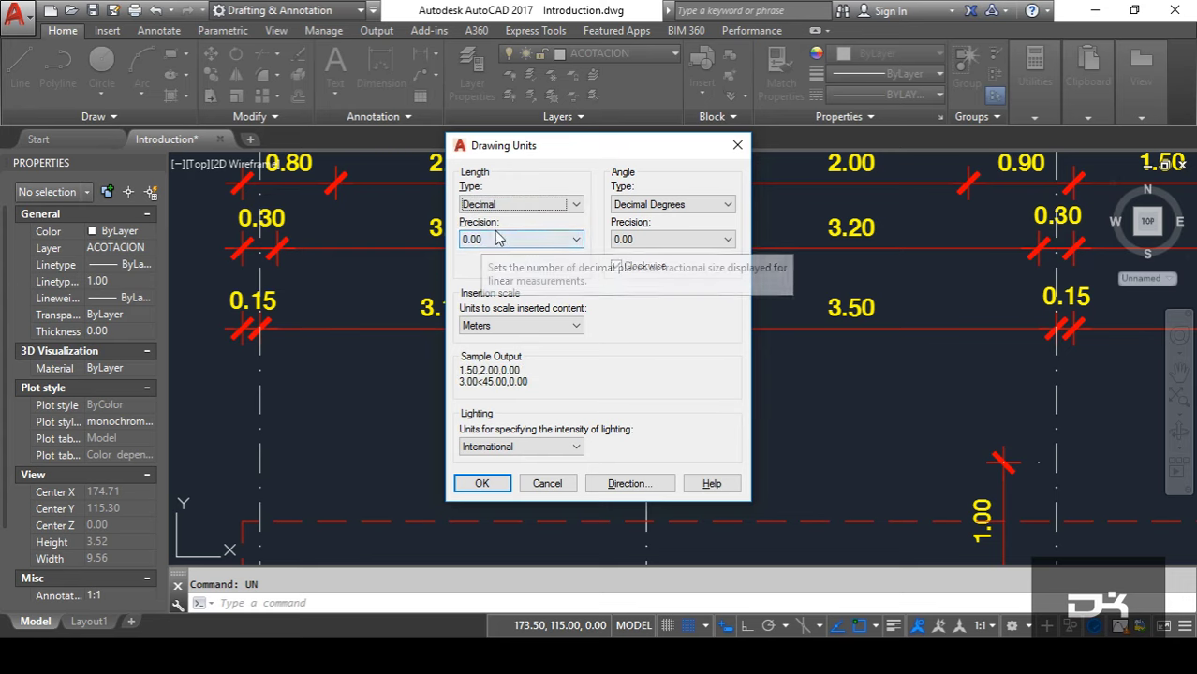
Step: Keep the length precision at 0.00
click(550, 241)
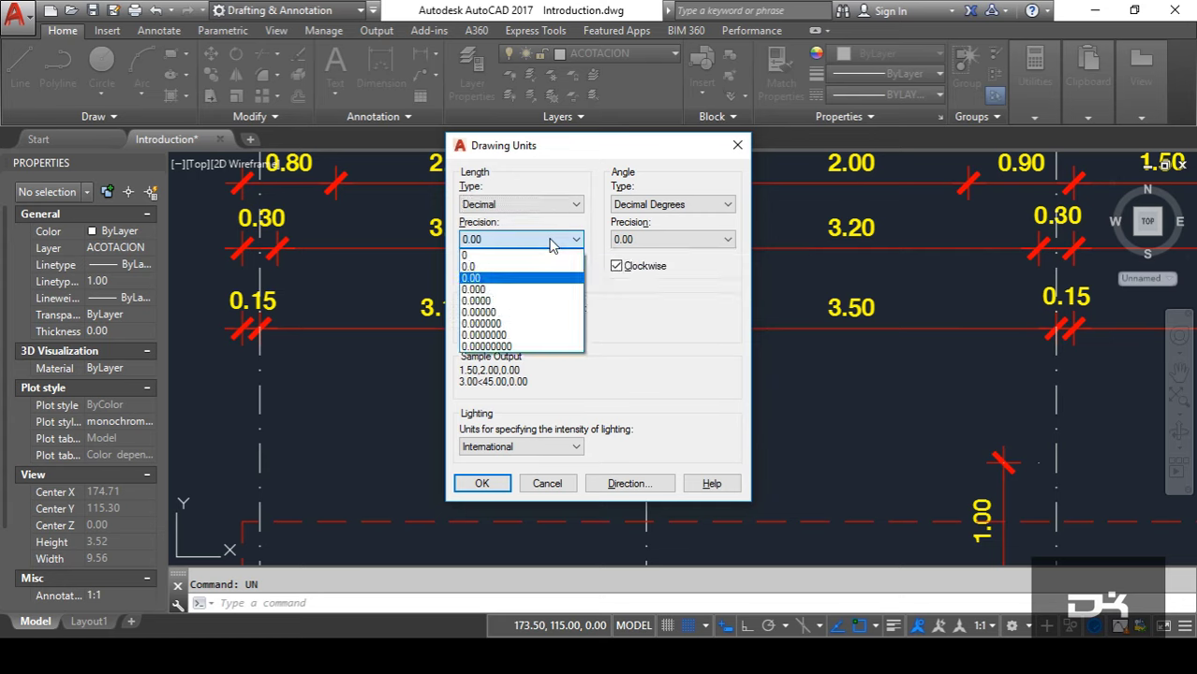
click(499, 279)
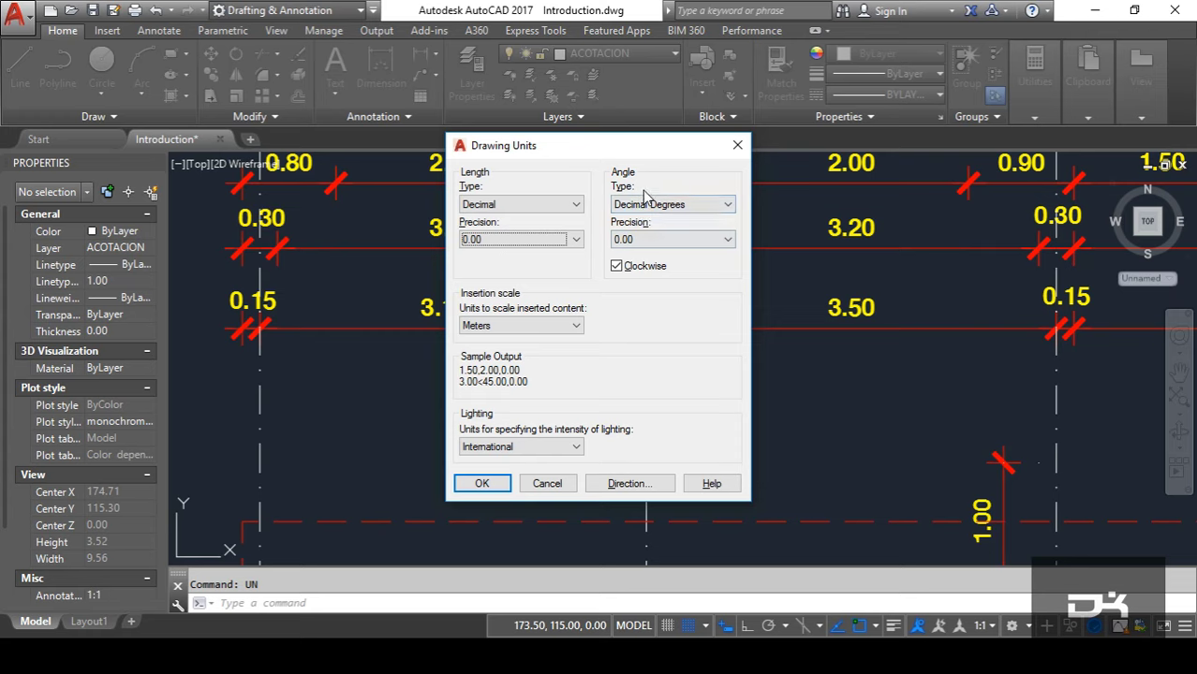
Step: Try Deg/Min/Sec angles, then set the angle type back to Decimal Degrees
click(720, 207)
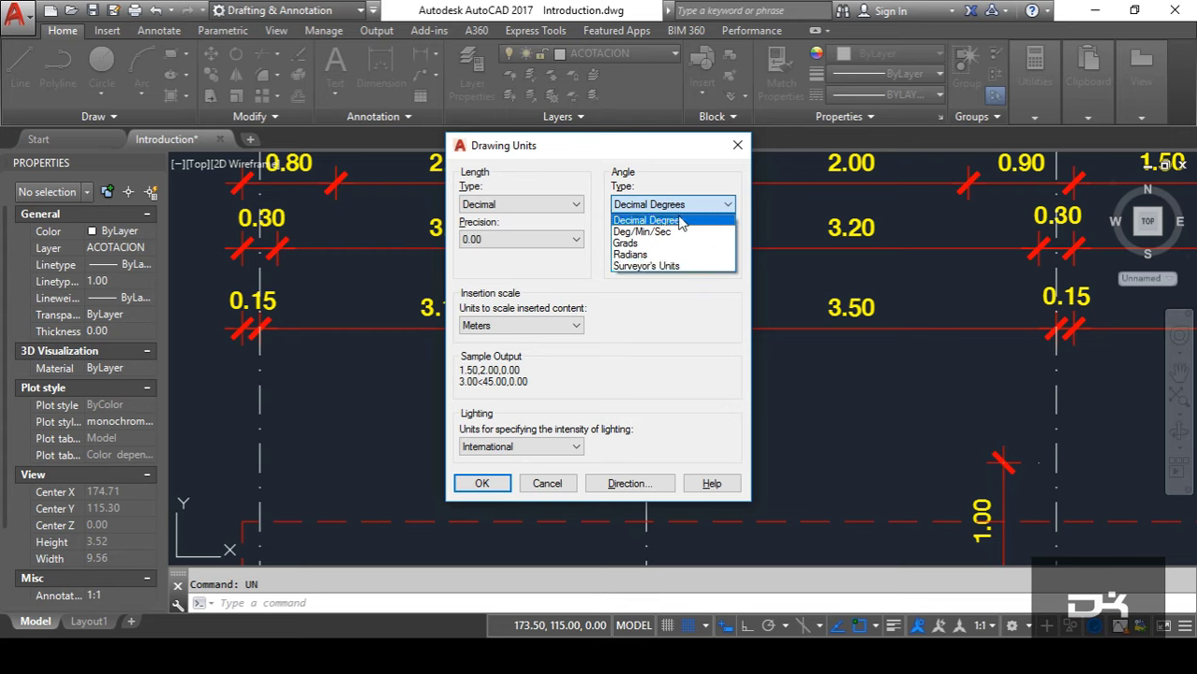
click(693, 220)
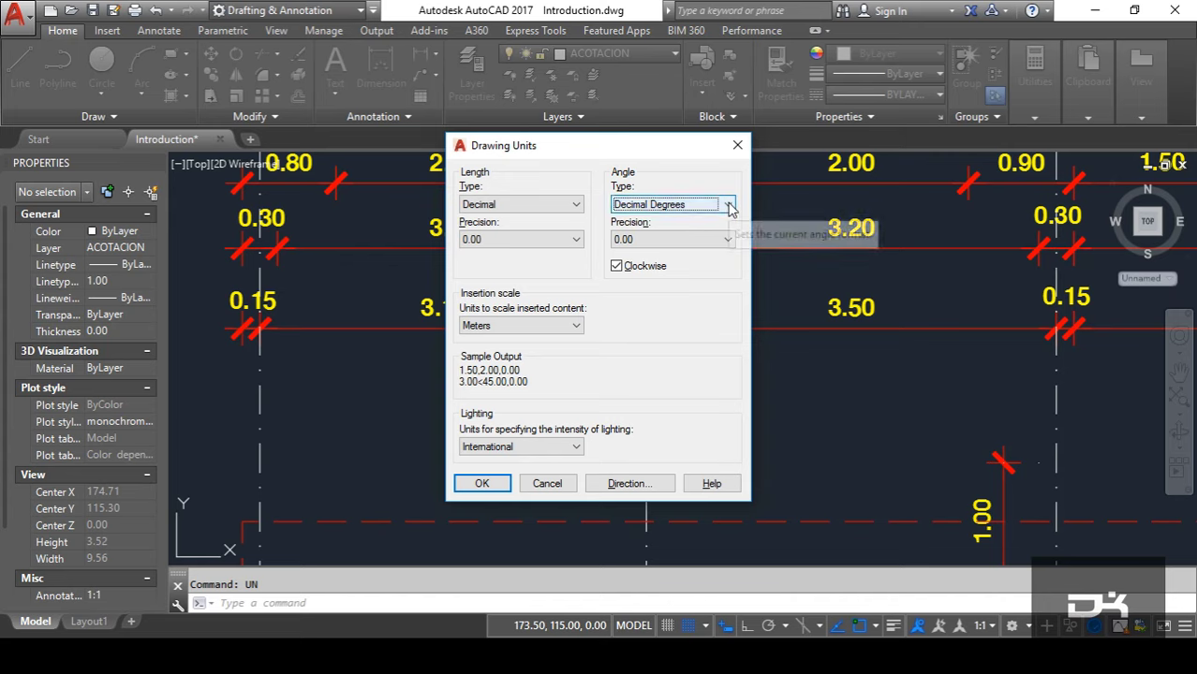
click(727, 205)
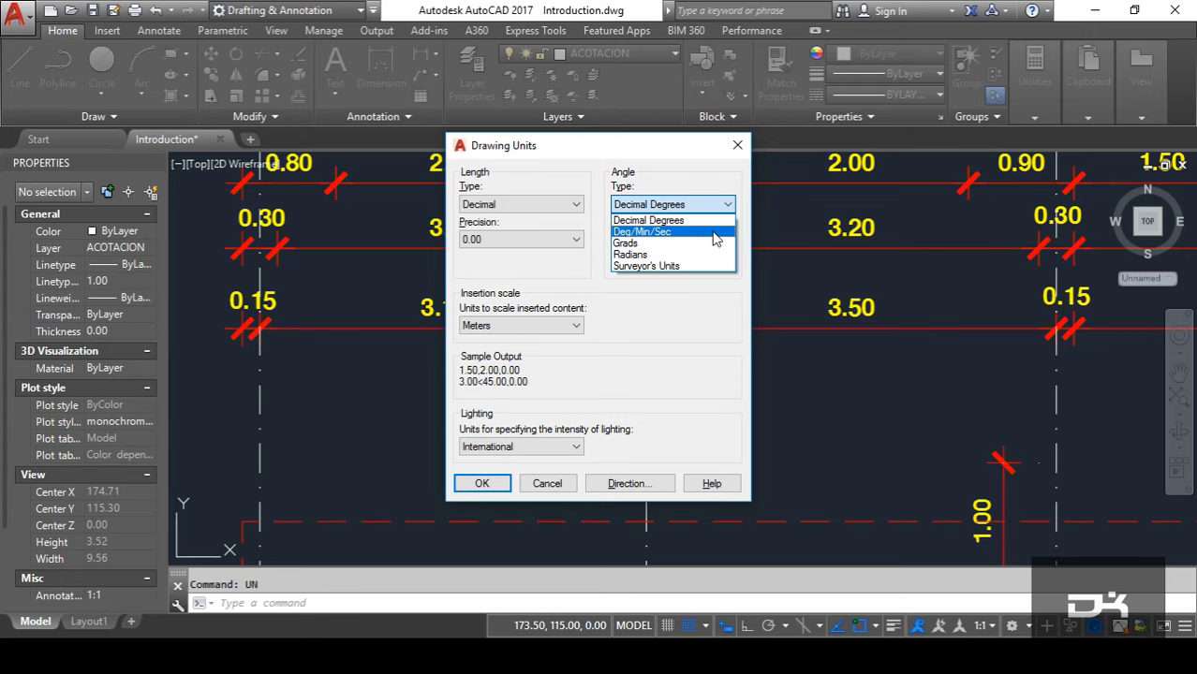
click(712, 234)
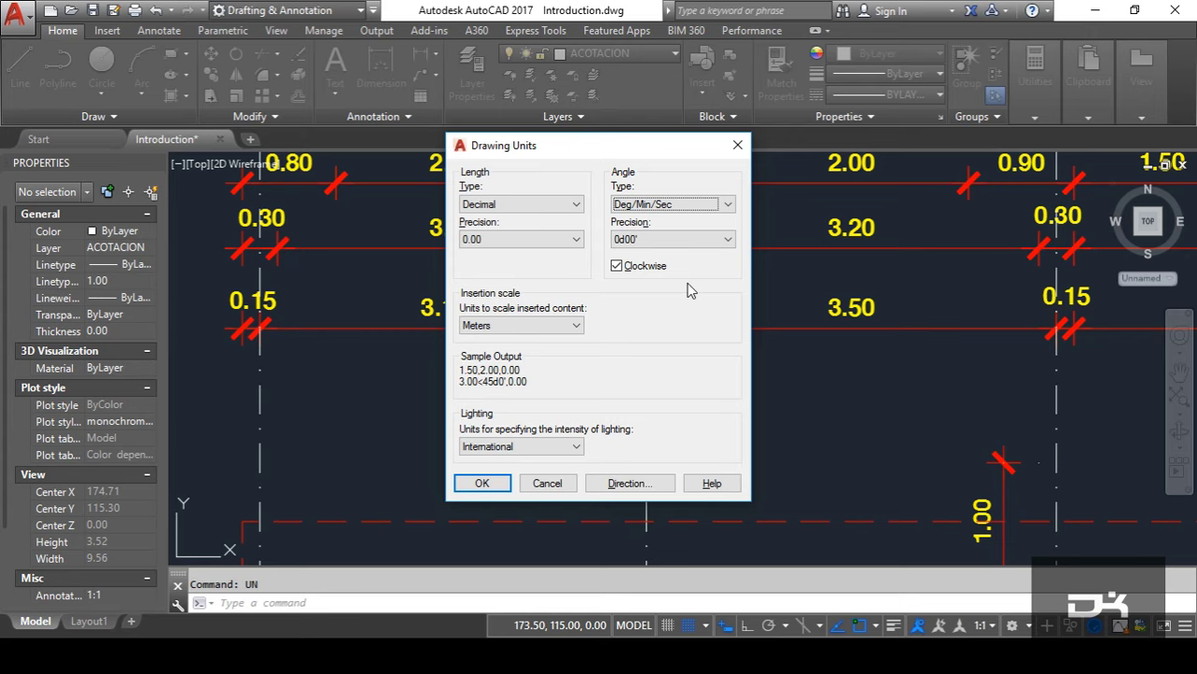
click(727, 204)
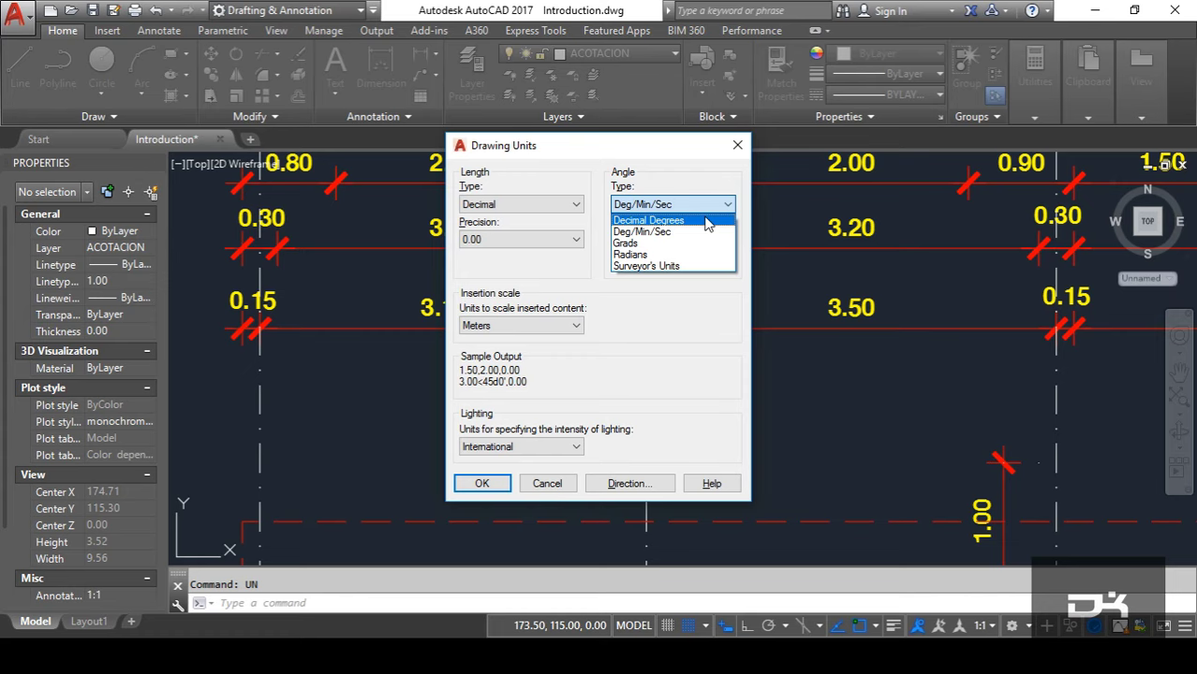
click(707, 221)
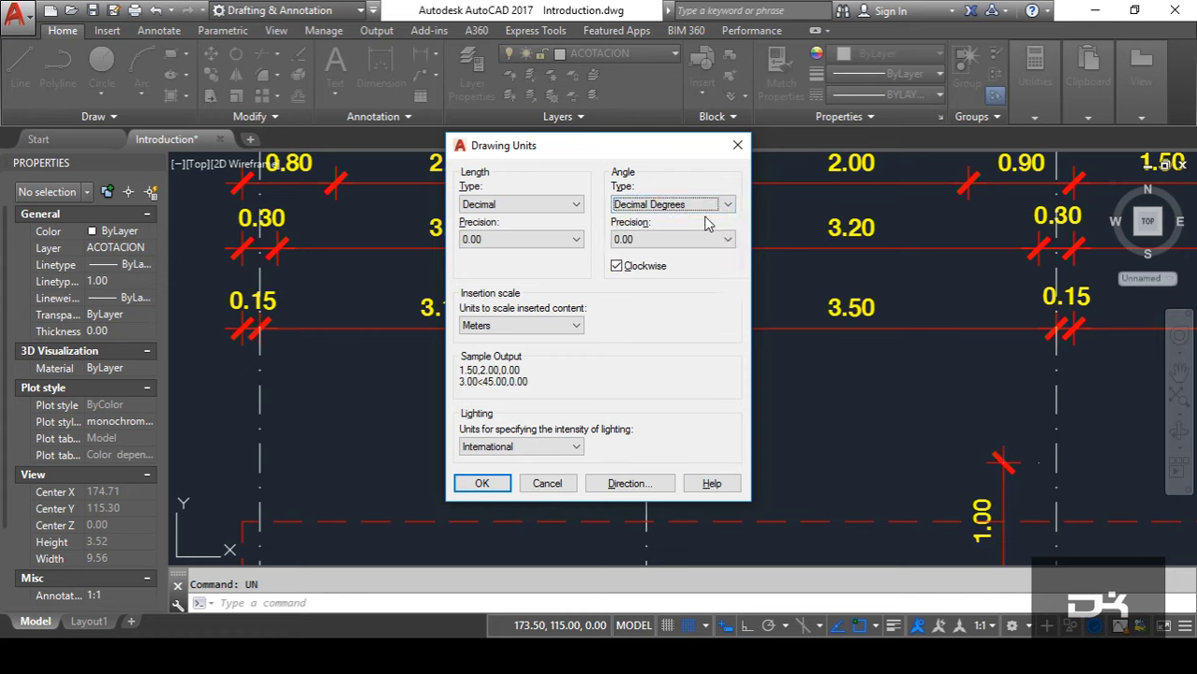
click(634, 241)
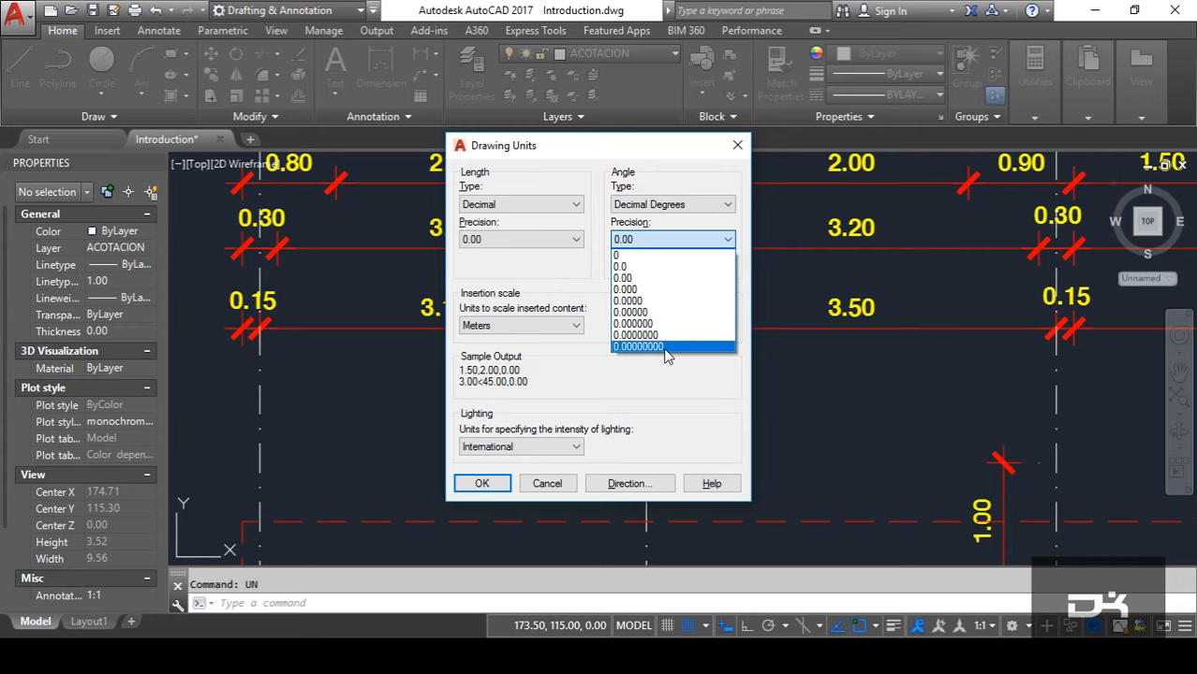
click(671, 285)
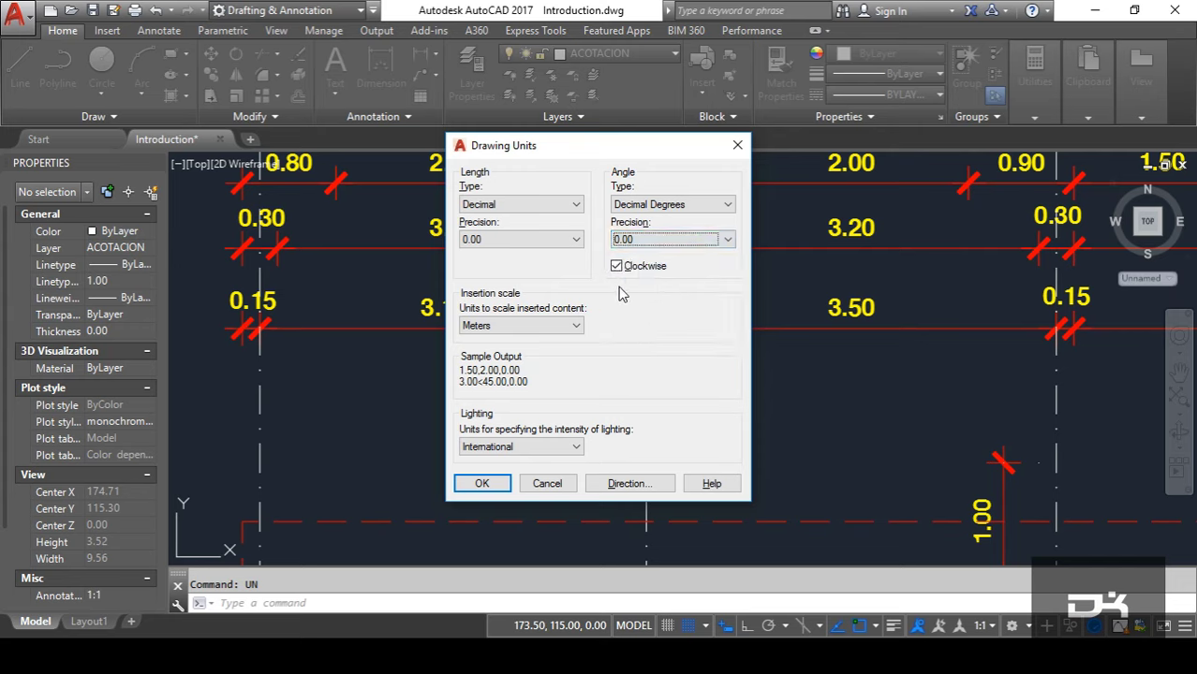
click(646, 269)
click(616, 266)
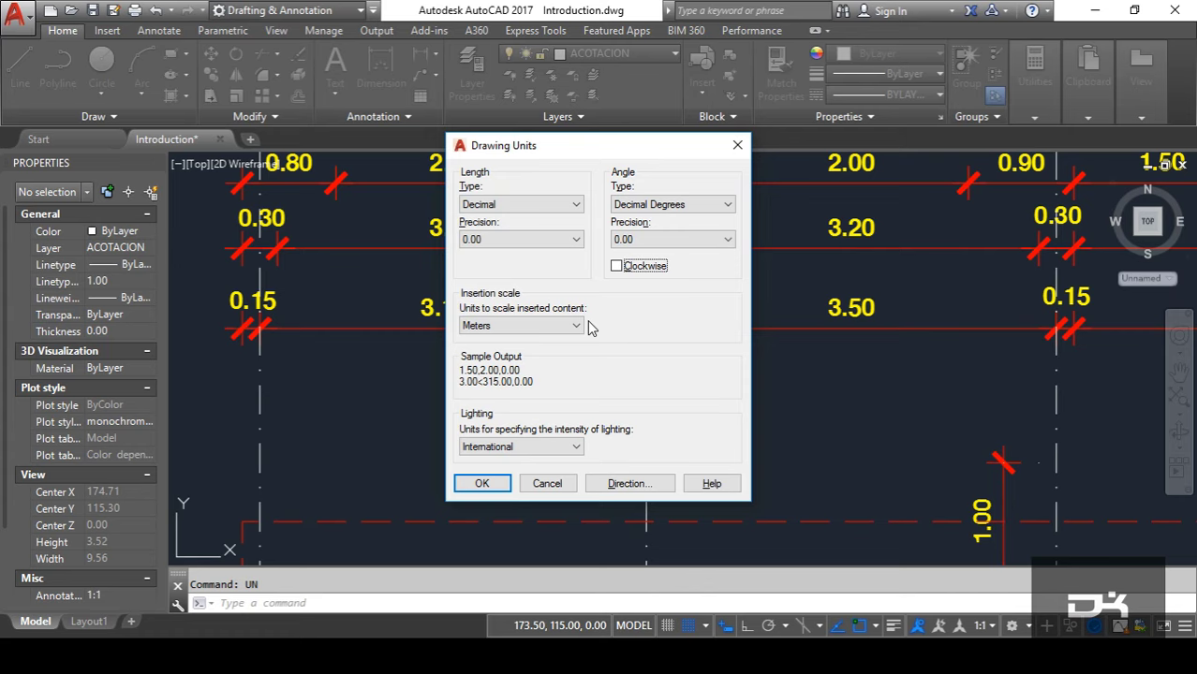
click(616, 267)
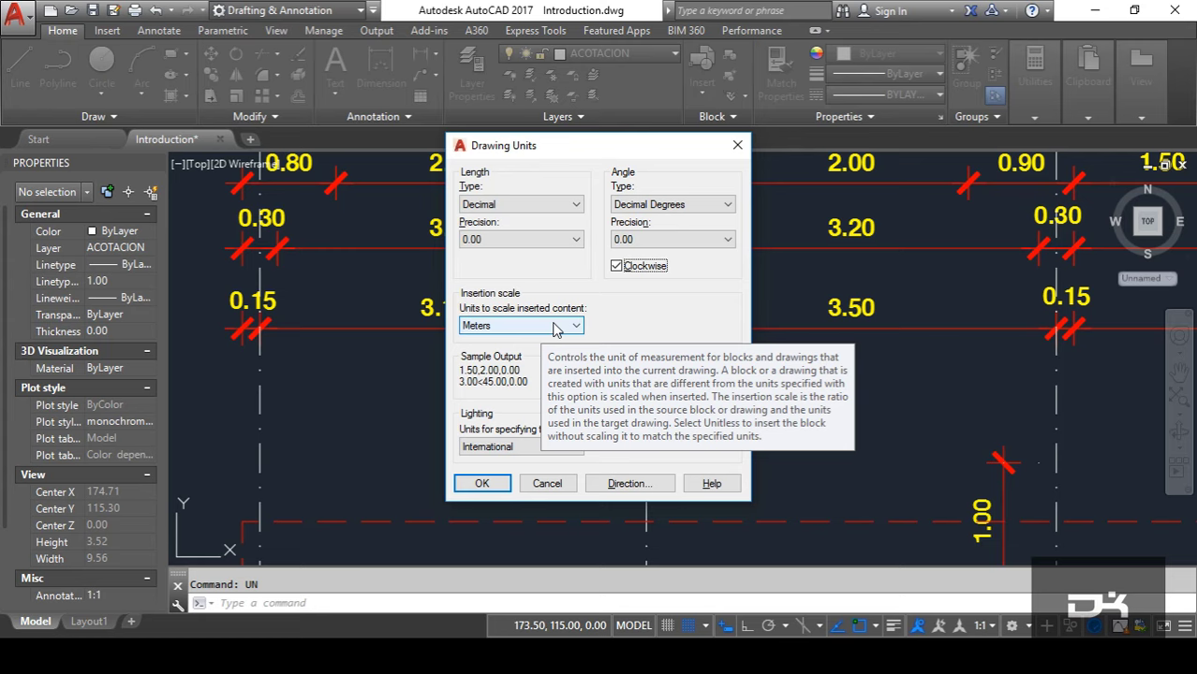
click(553, 327)
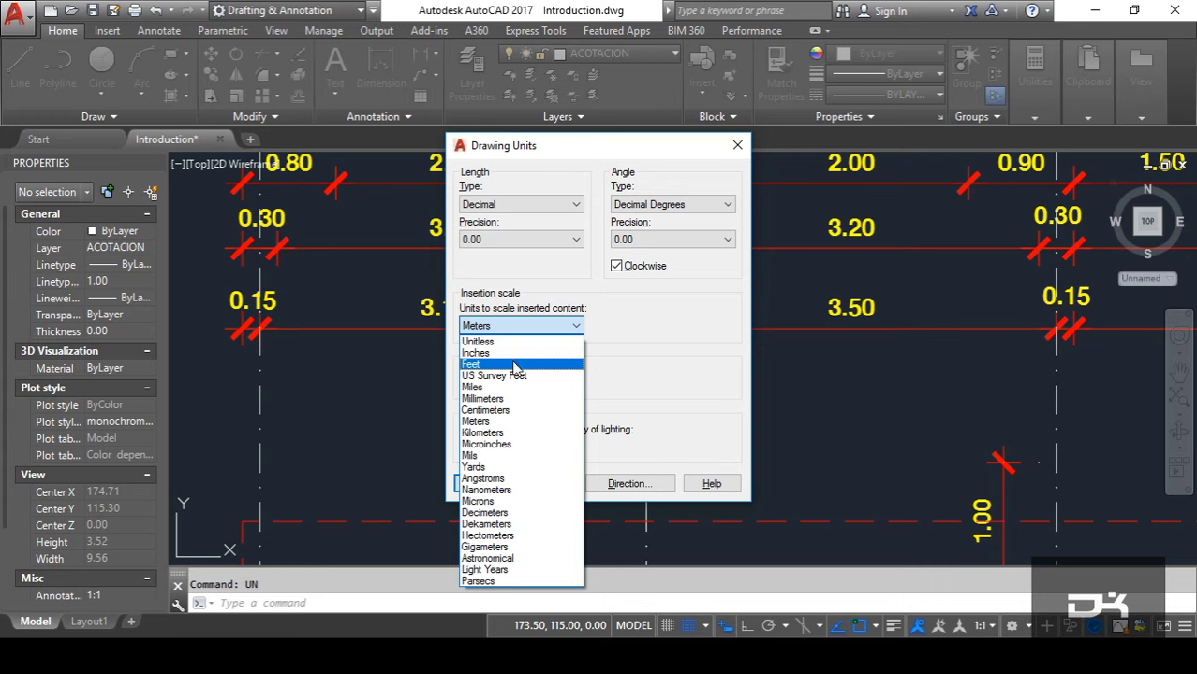
click(482, 421)
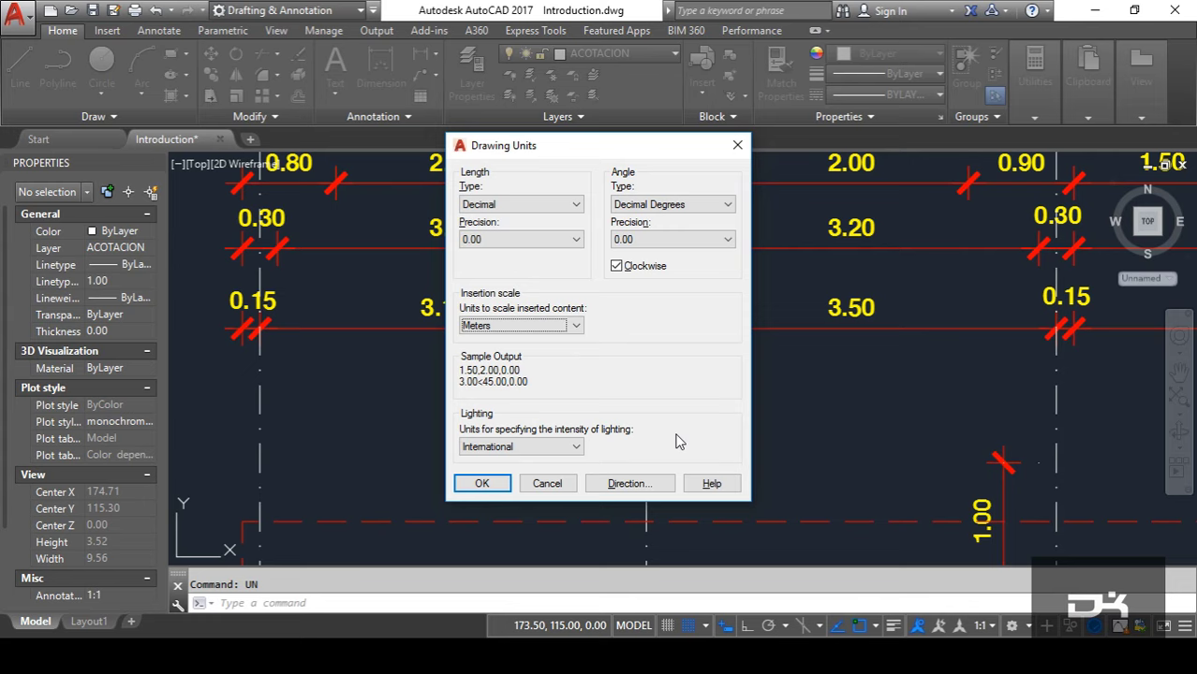
click(573, 450)
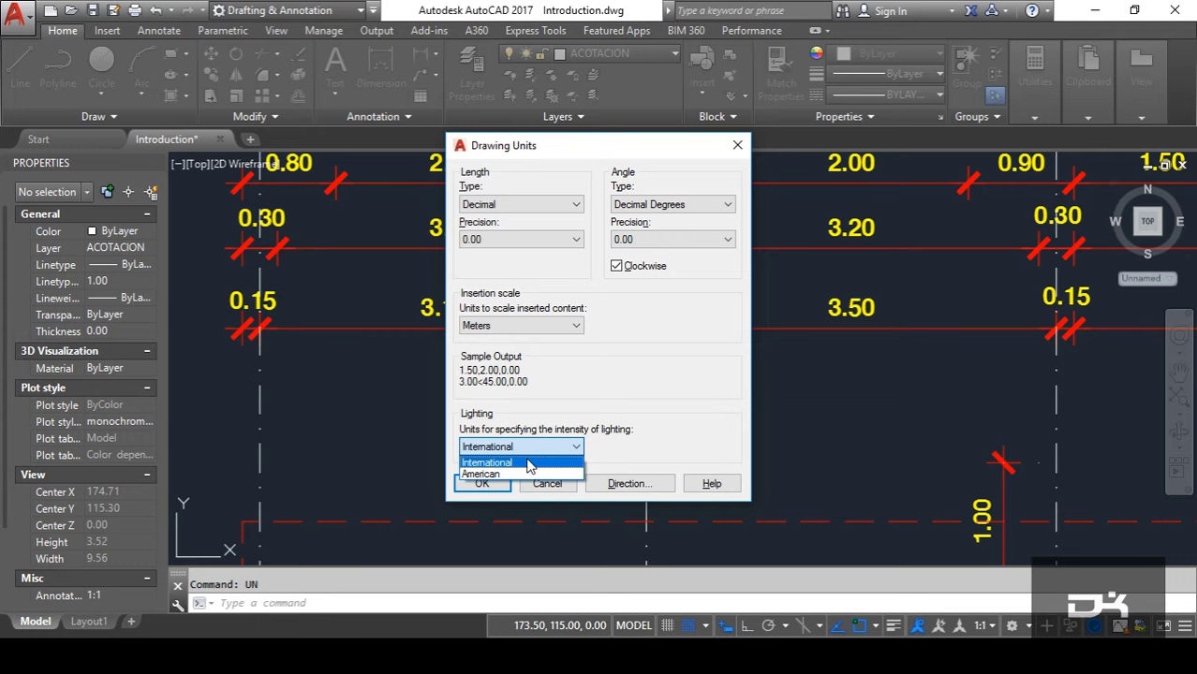
click(529, 464)
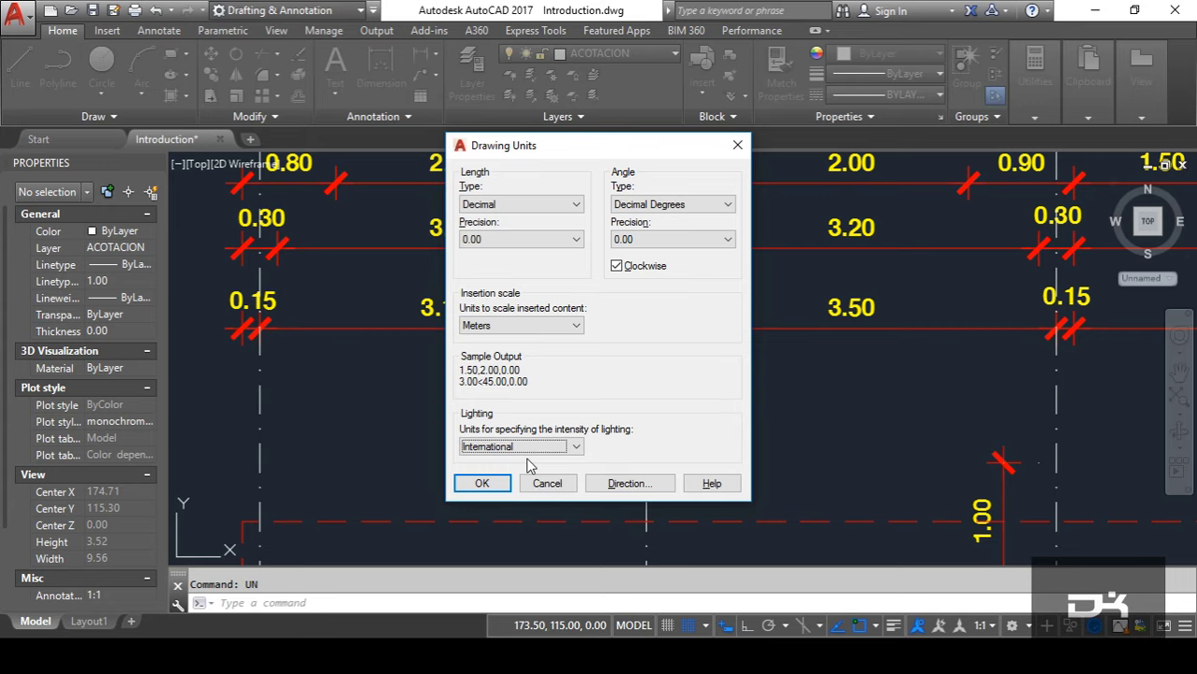
Step: Accept the Drawing Units settings with OK and return to the floor plan
click(482, 484)
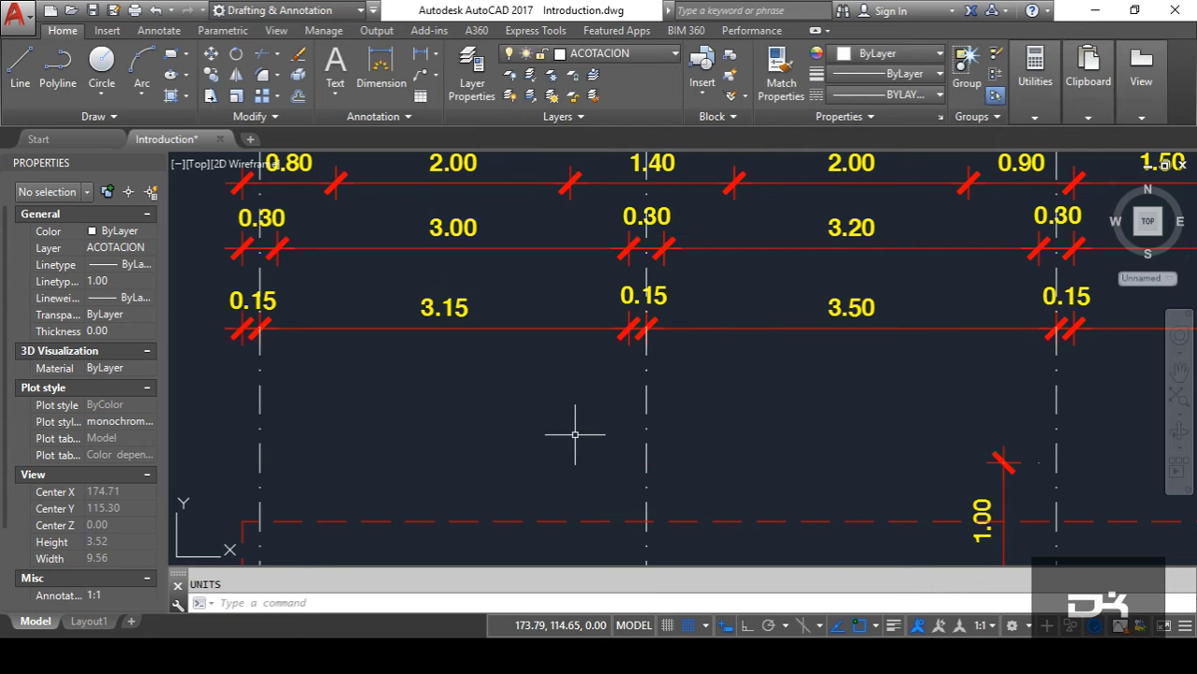